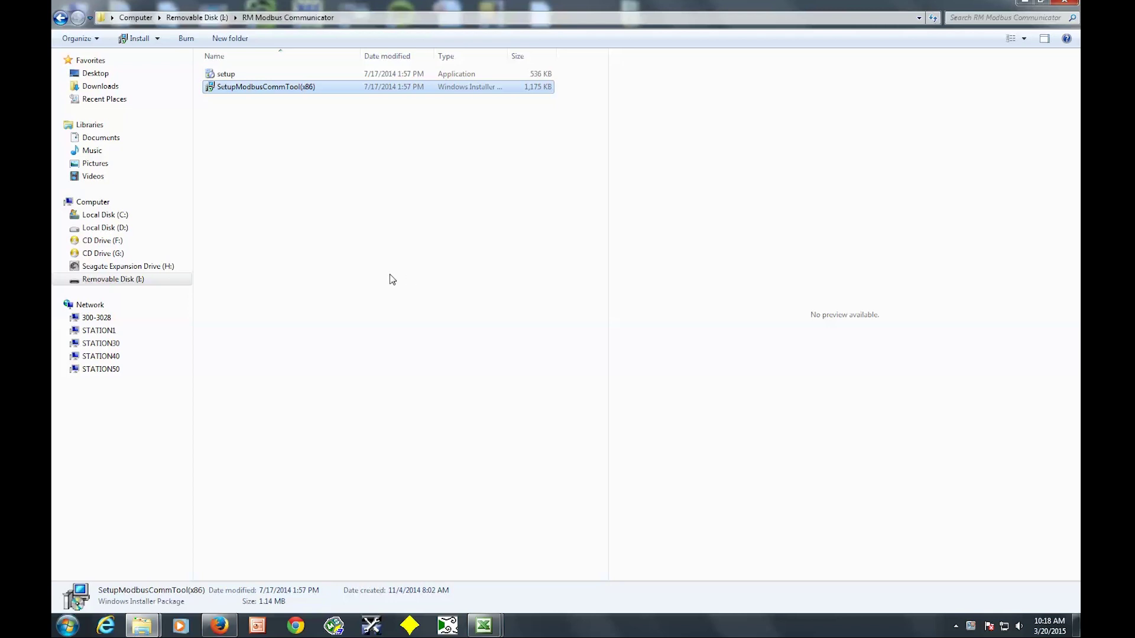
Install Modbus Comm Tool from SetupModbusCommTool(x86) with default settings and close the installer
double_click(319, 90)
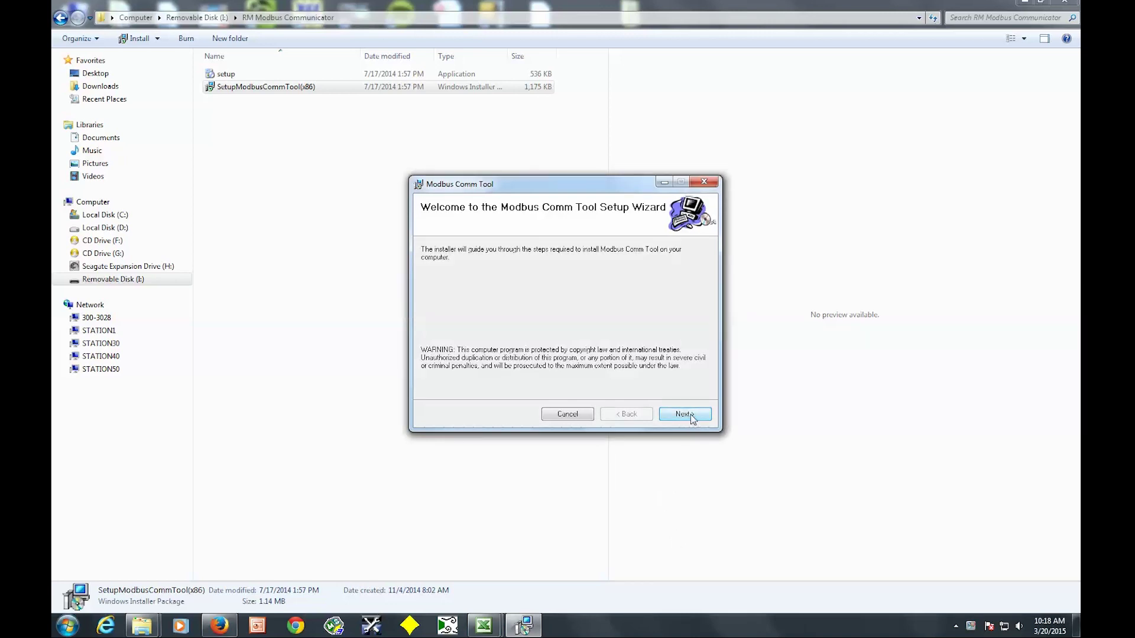
click(690, 415)
click(691, 415)
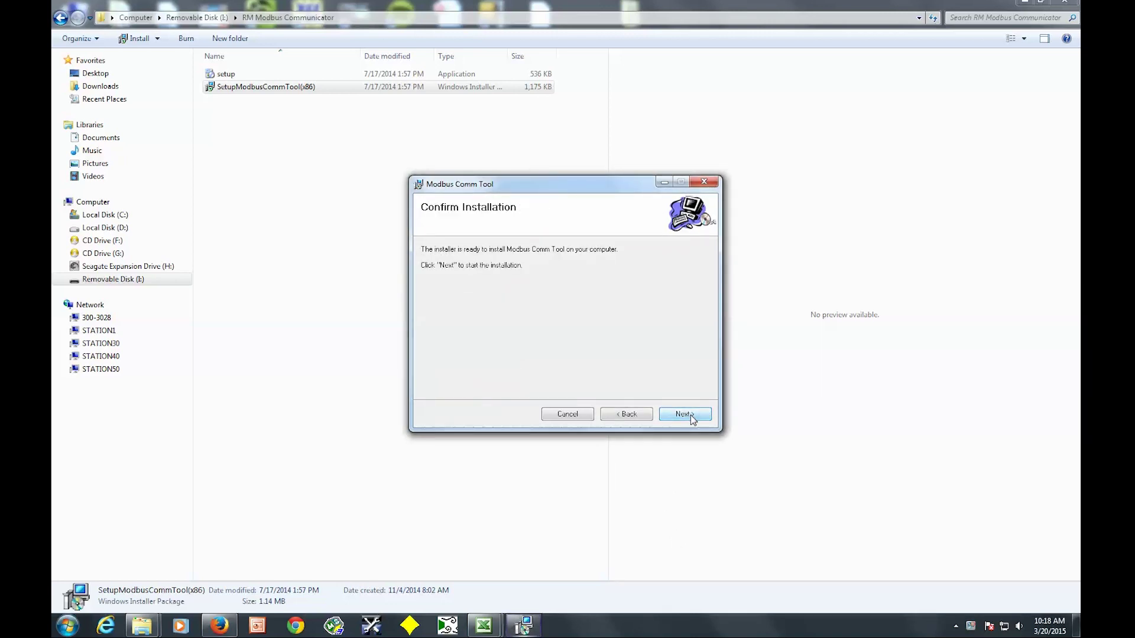
click(691, 415)
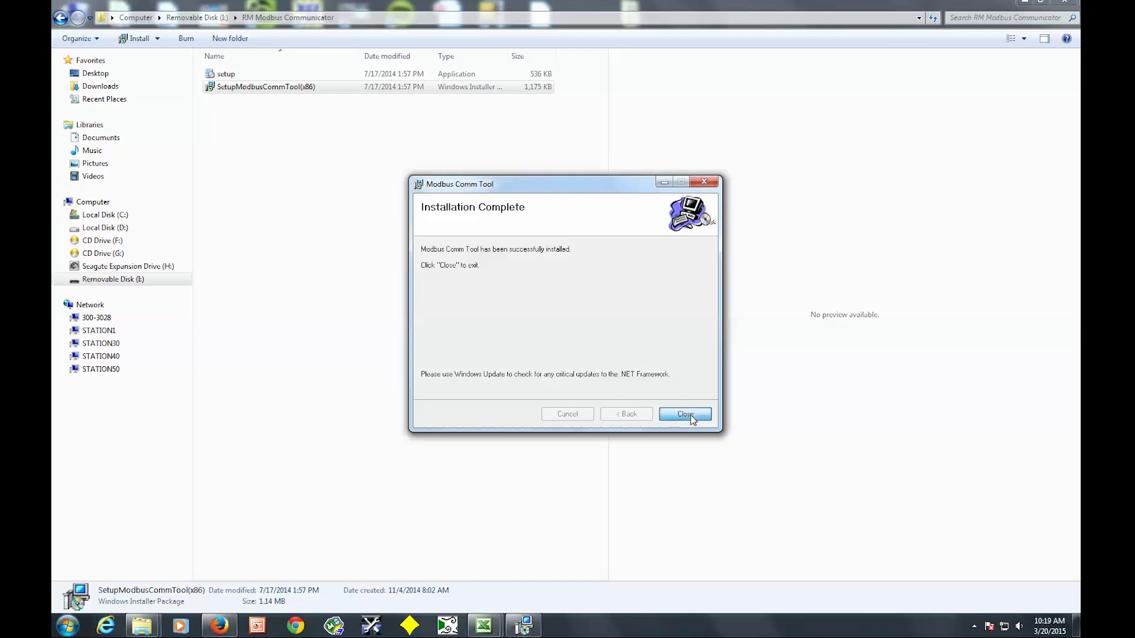
click(691, 416)
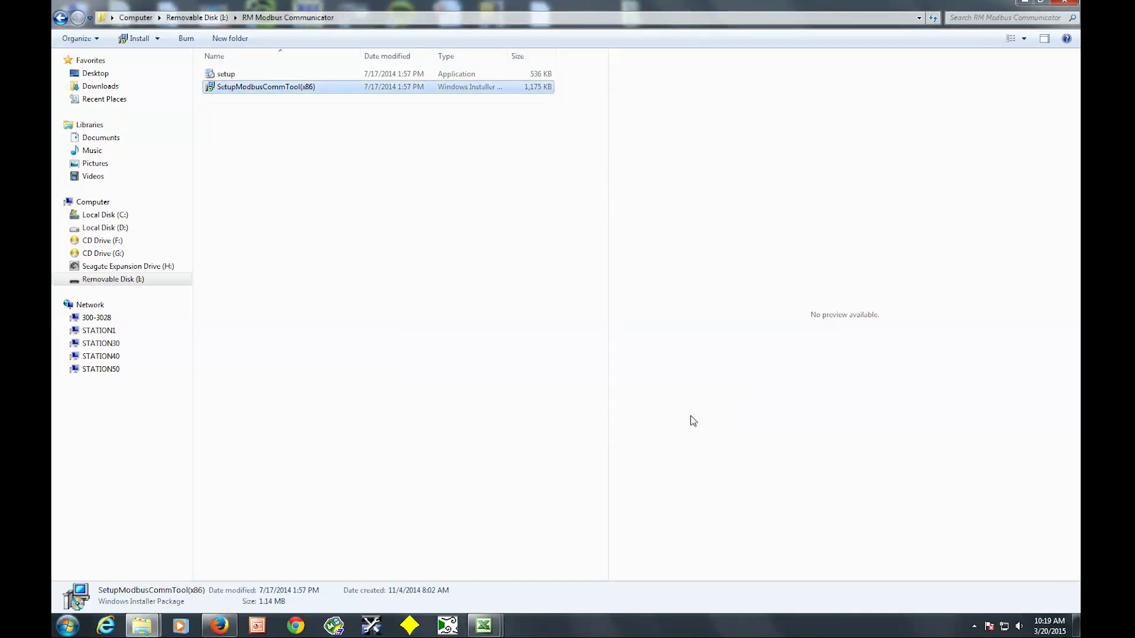
Minimize the RM Modbus Communicator folder window to reveal the desktop
click(1024, 4)
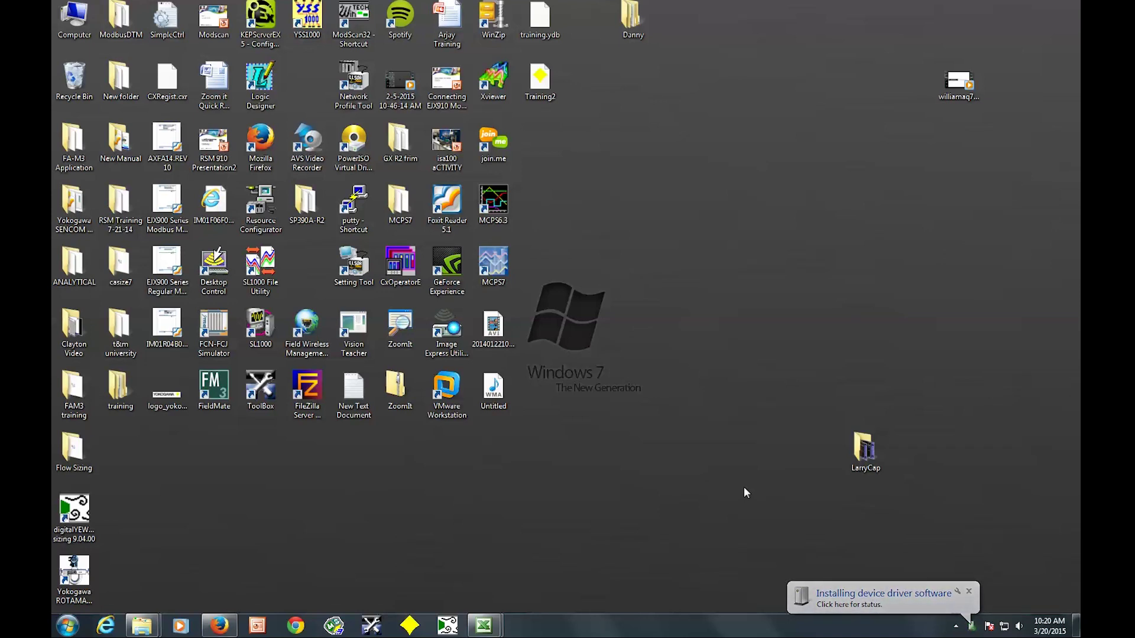
Move the ROTAMASS Modbus Comm Tool shortcut beside Flow Sizing, launch it and accept the license
click(73, 570)
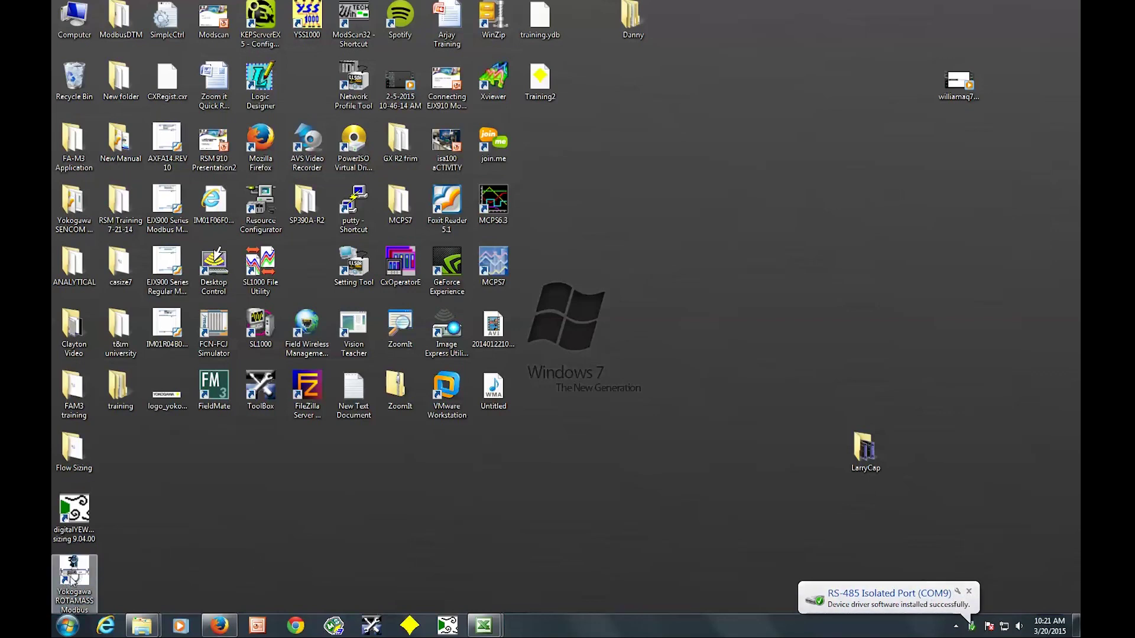
drag(72, 582, 151, 462)
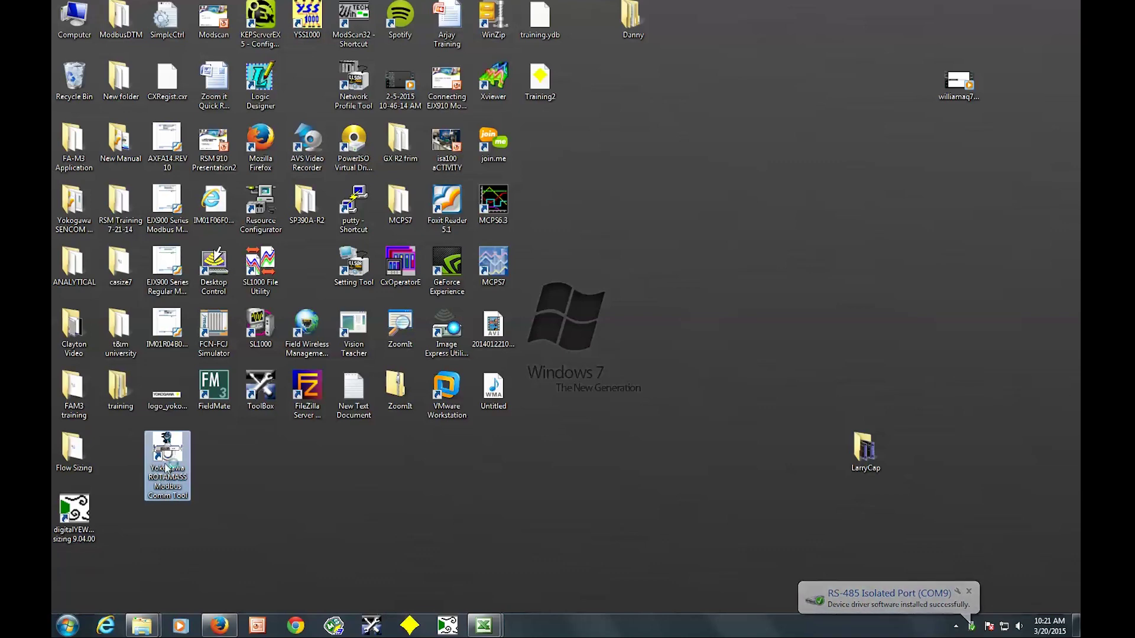
double_click(167, 468)
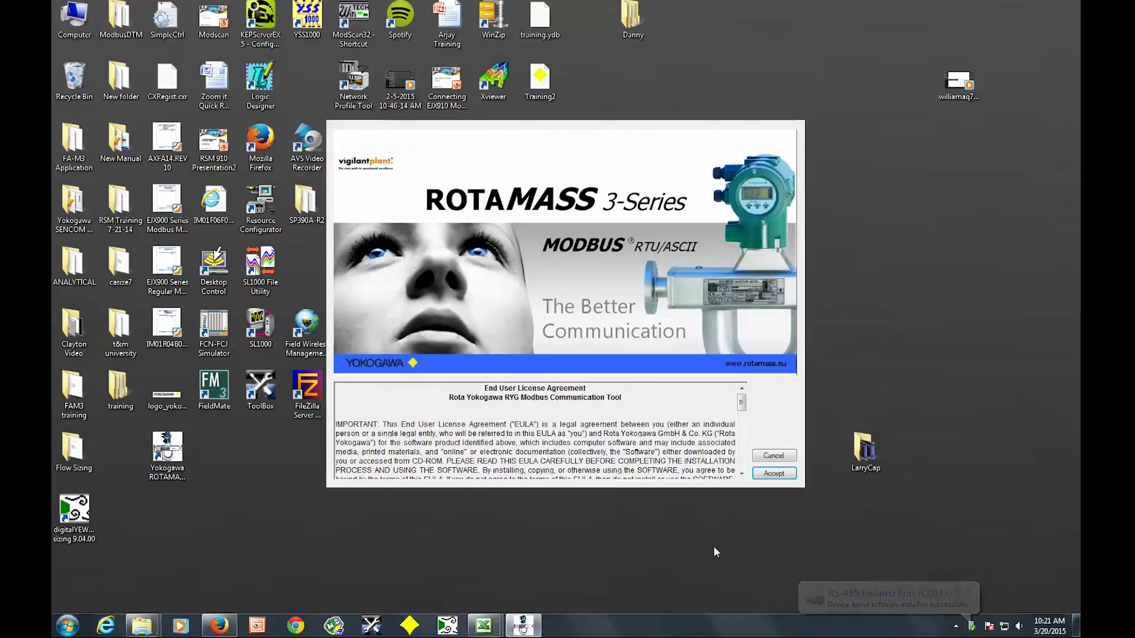
click(774, 473)
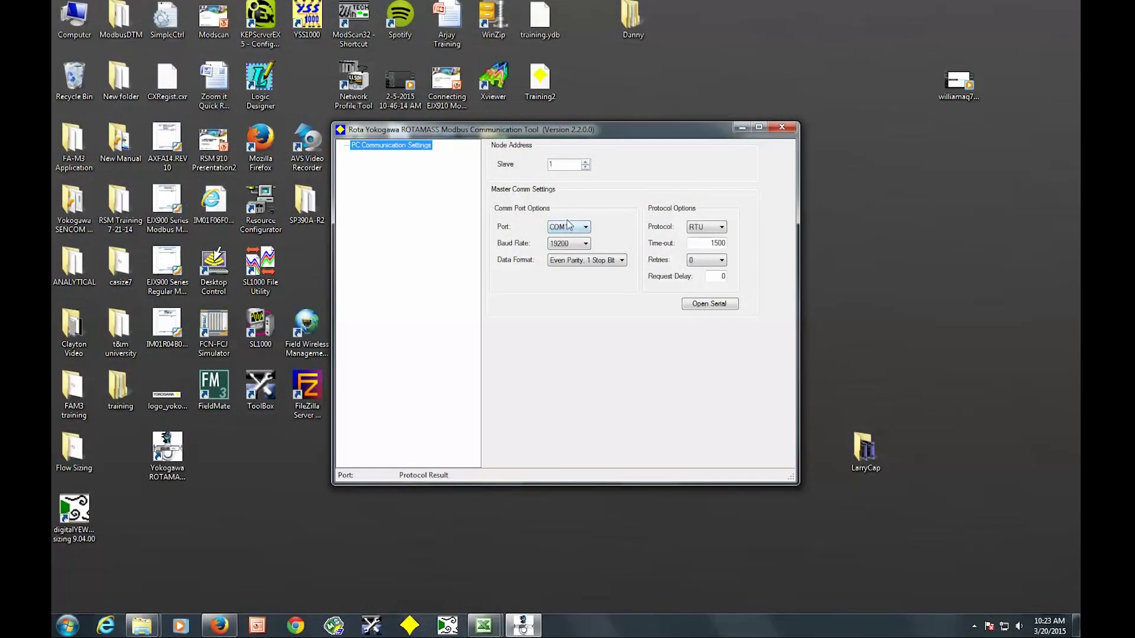
Open the serial connection on COM9 at 38400 baud
click(569, 227)
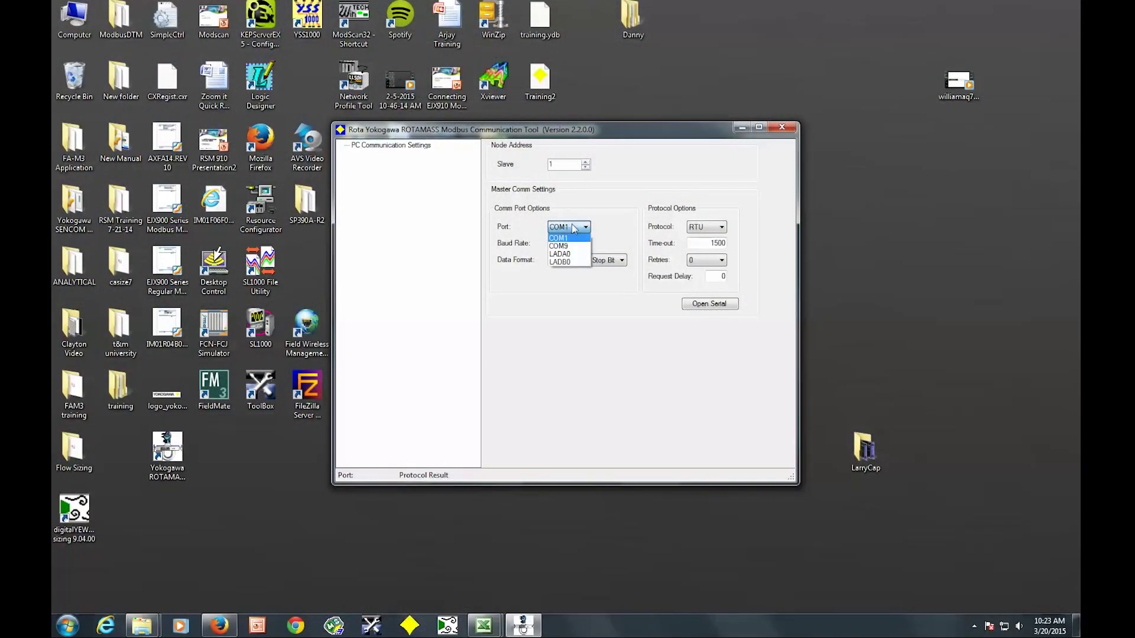
click(580, 247)
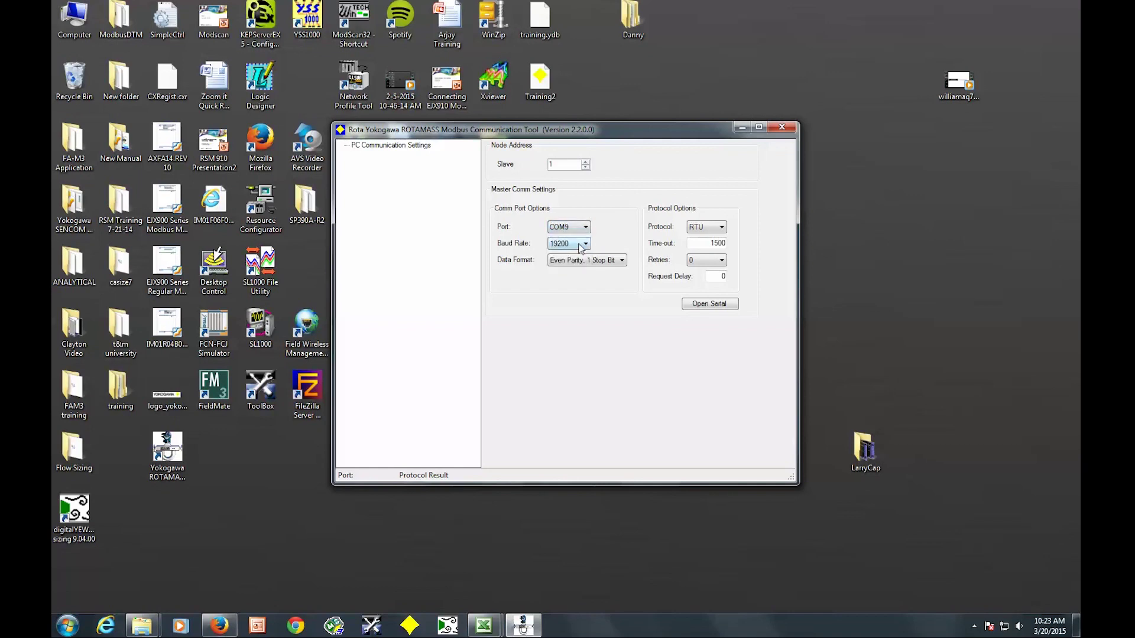
click(585, 247)
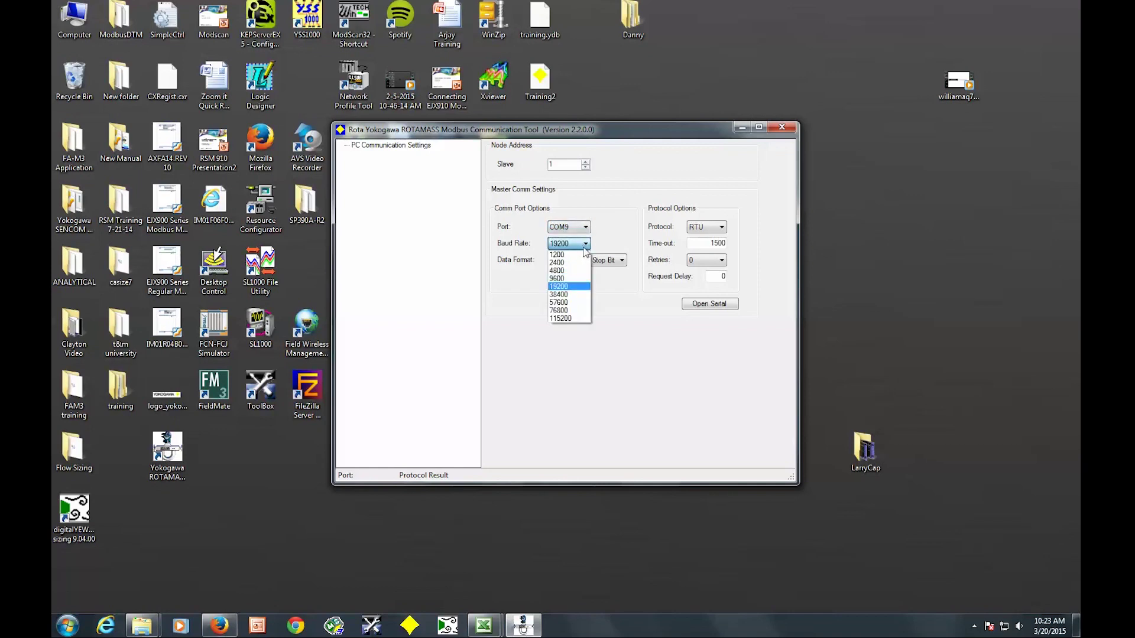
click(575, 293)
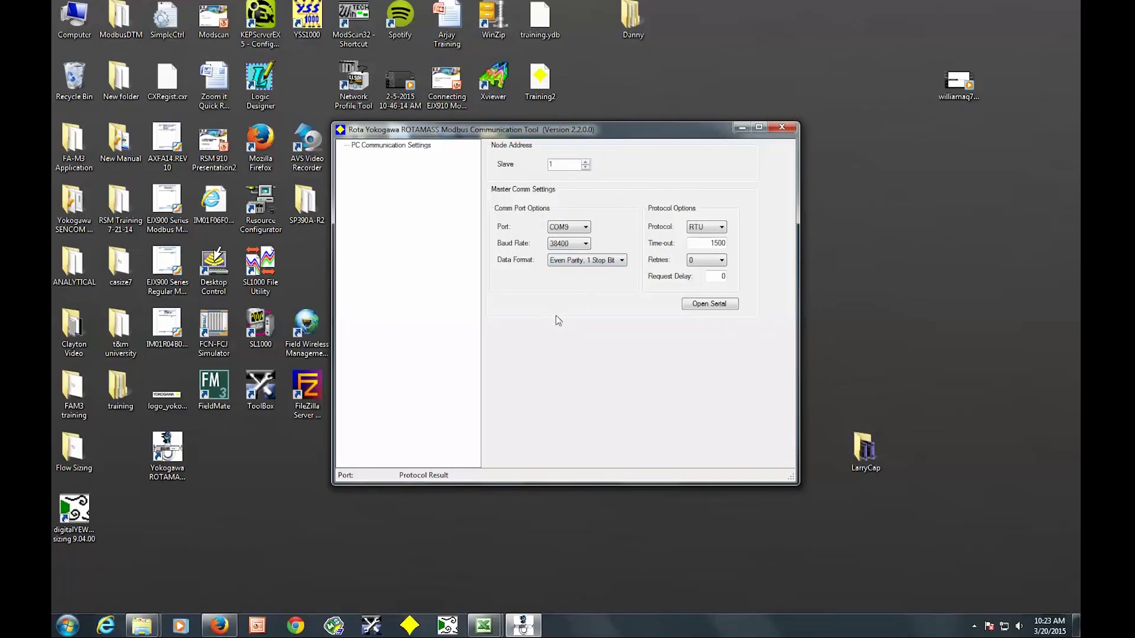
click(708, 304)
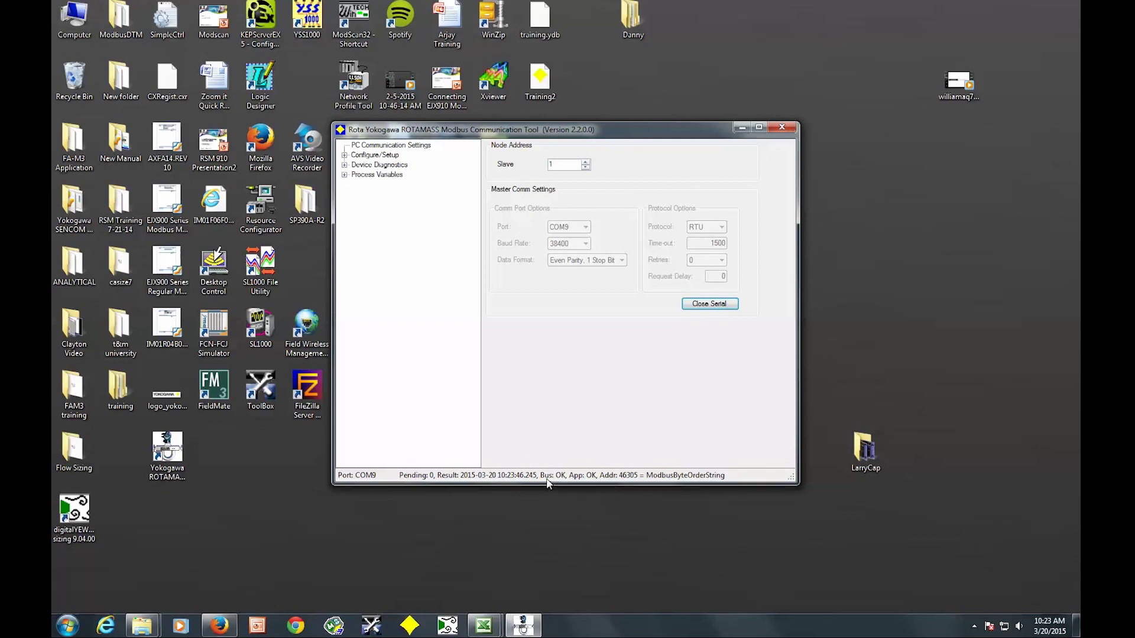
Expand Configure/Setup and its Detailed Setup branch in the parameter tree
click(345, 155)
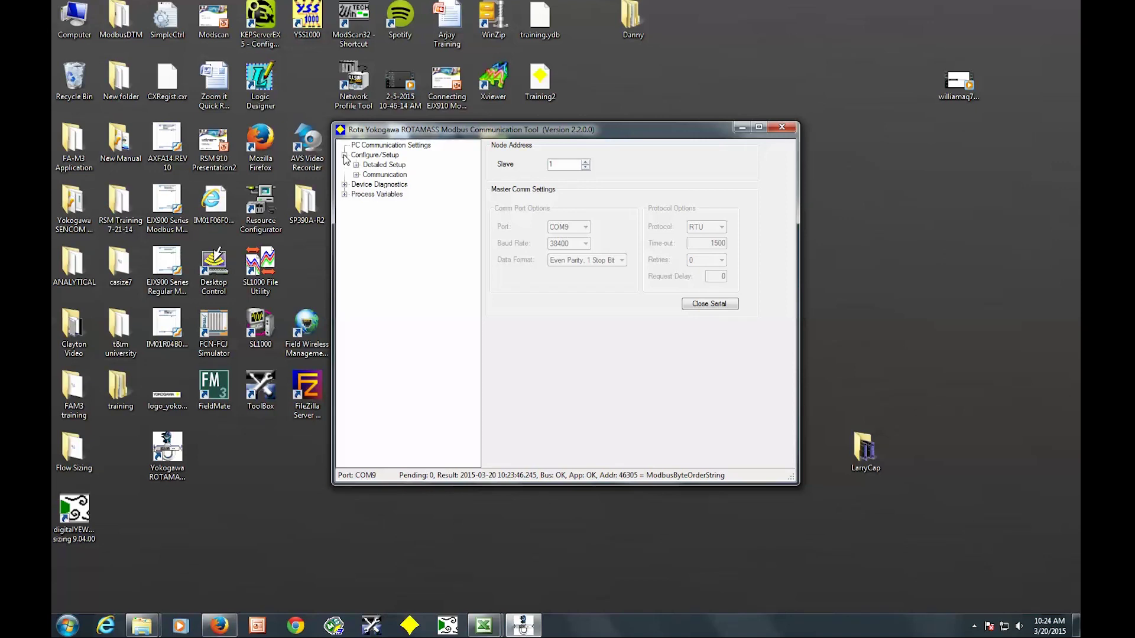
click(356, 165)
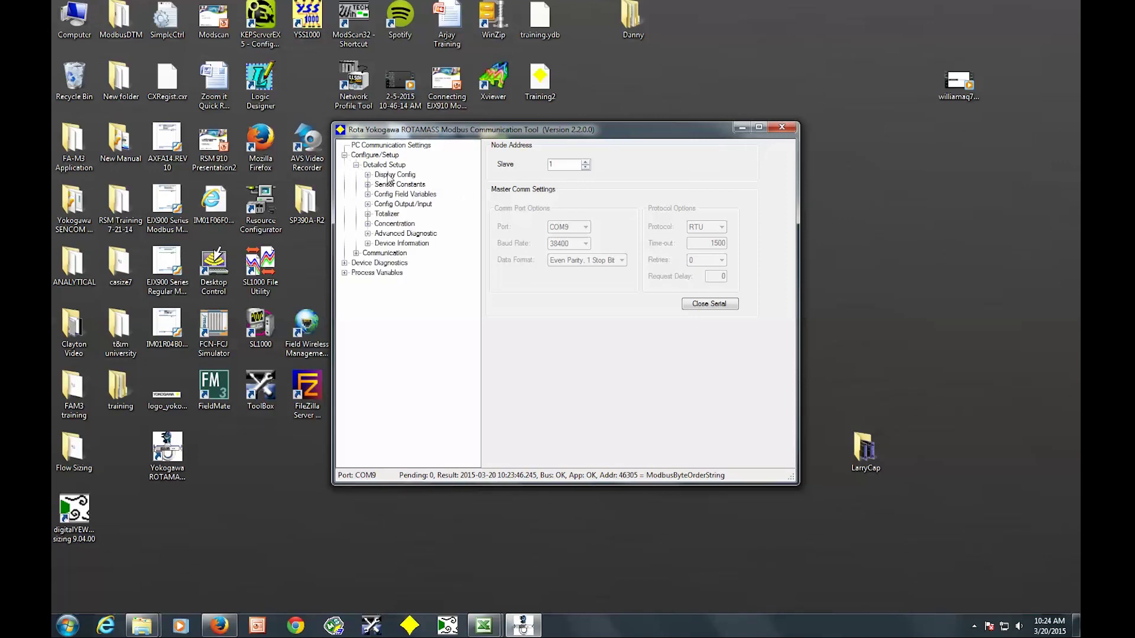
Expand Display Config and show the Display Select page
click(389, 175)
click(368, 176)
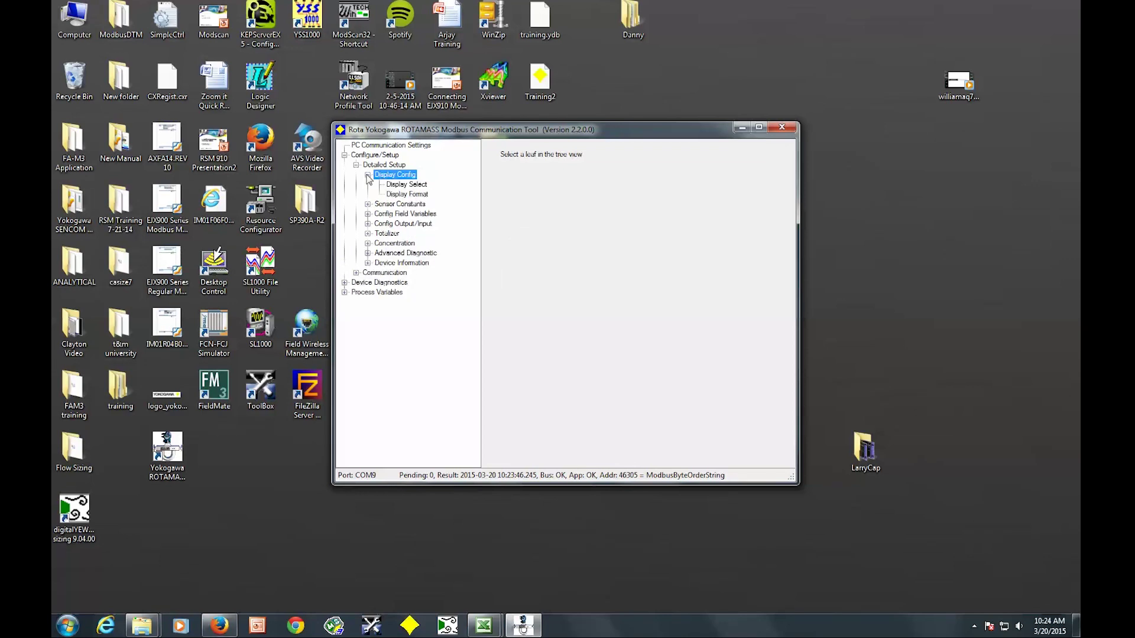
click(400, 185)
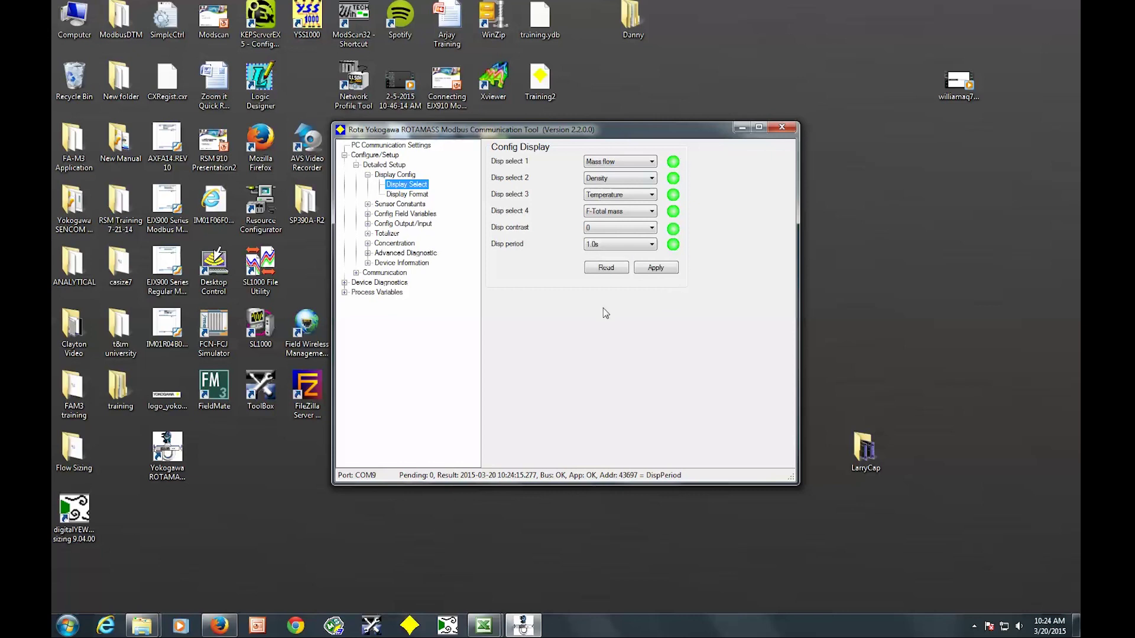
Set Disp select 2 to Concentration meas and Disp select 3 to Volume flow, then view Display Format
click(652, 178)
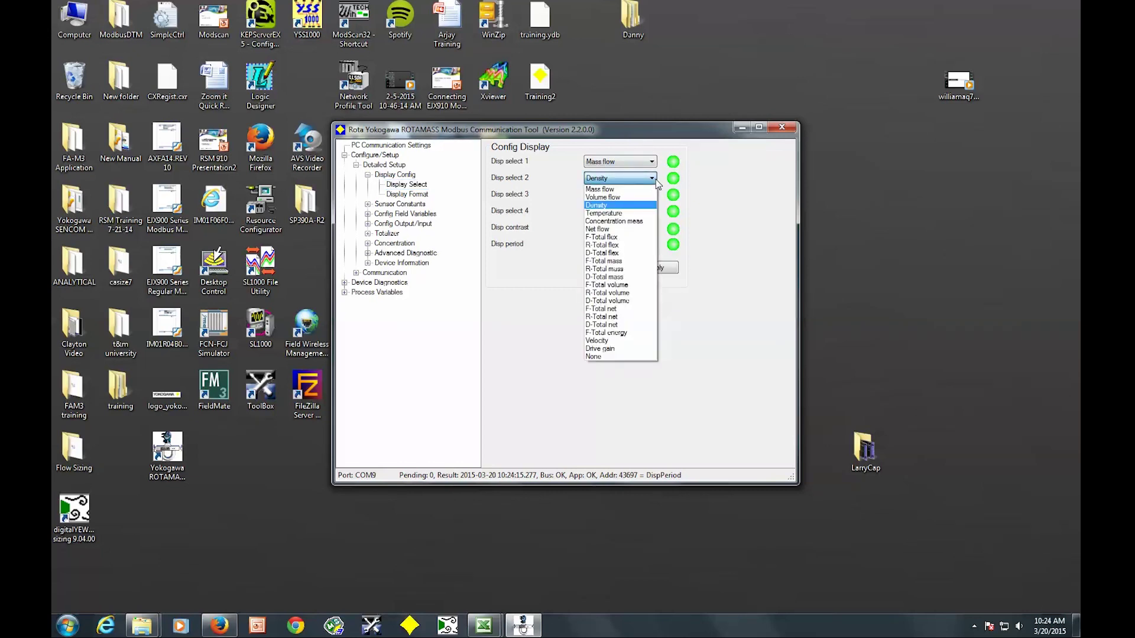
click(612, 221)
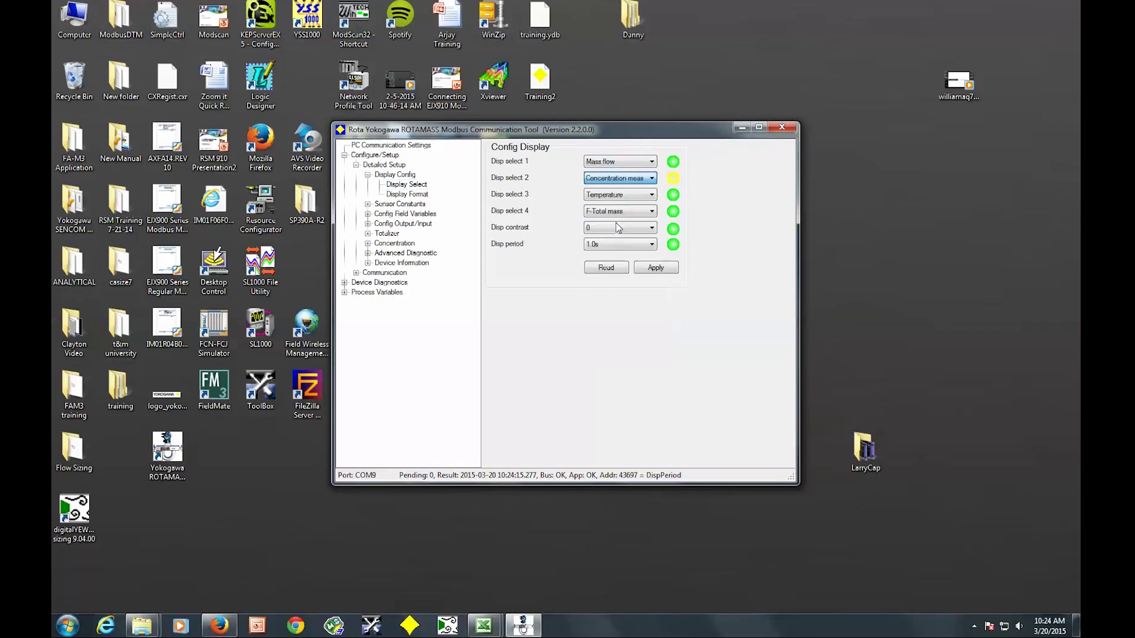
click(651, 195)
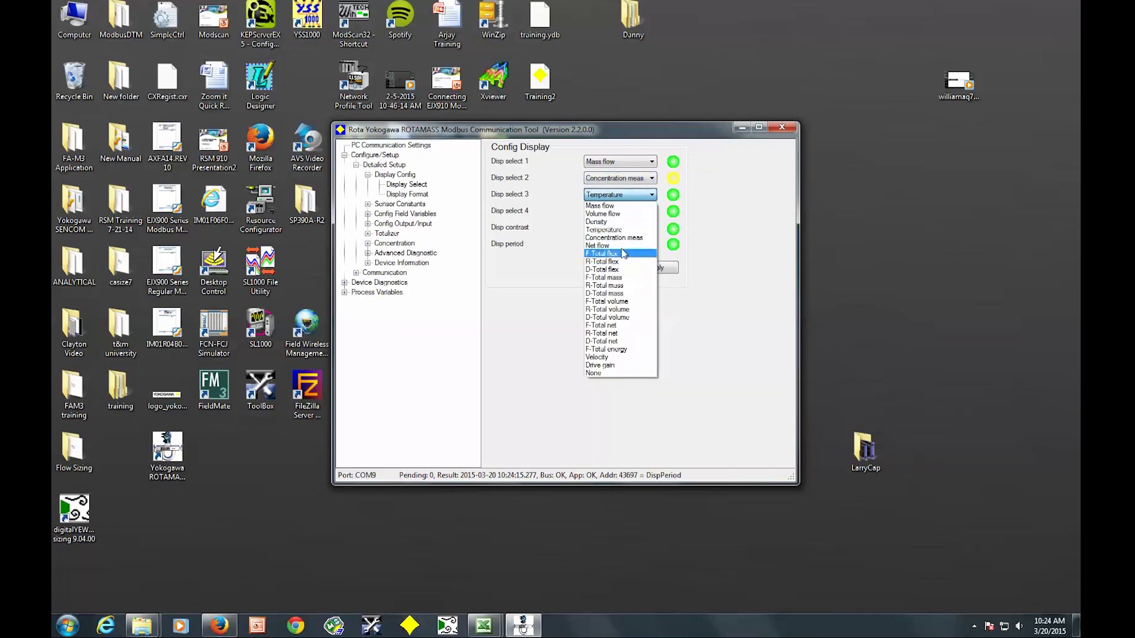
click(620, 216)
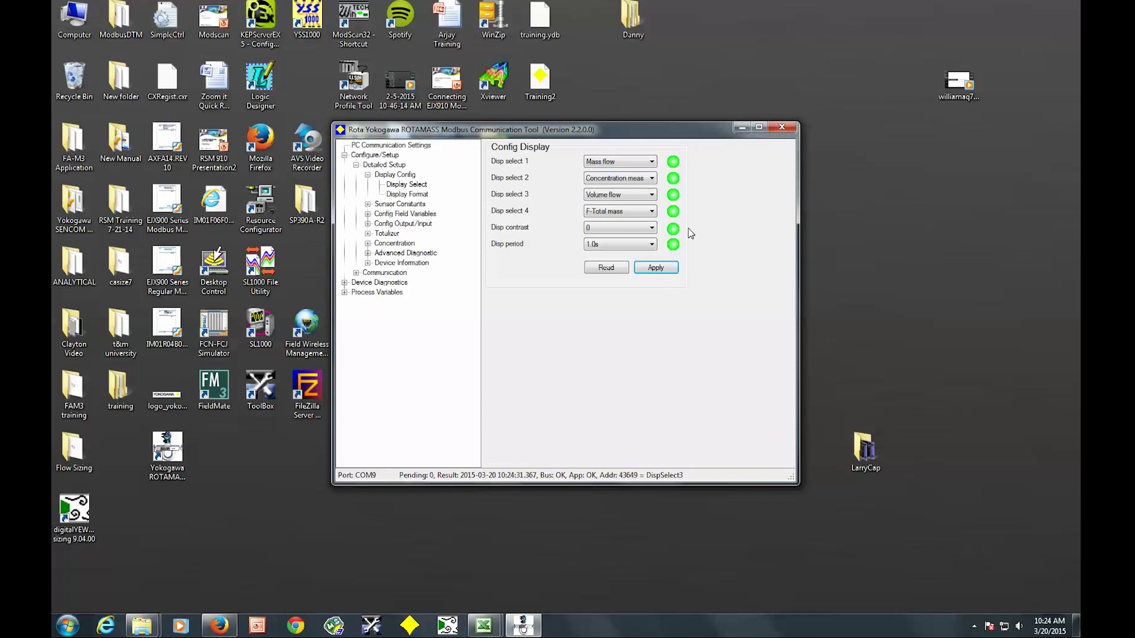
click(415, 195)
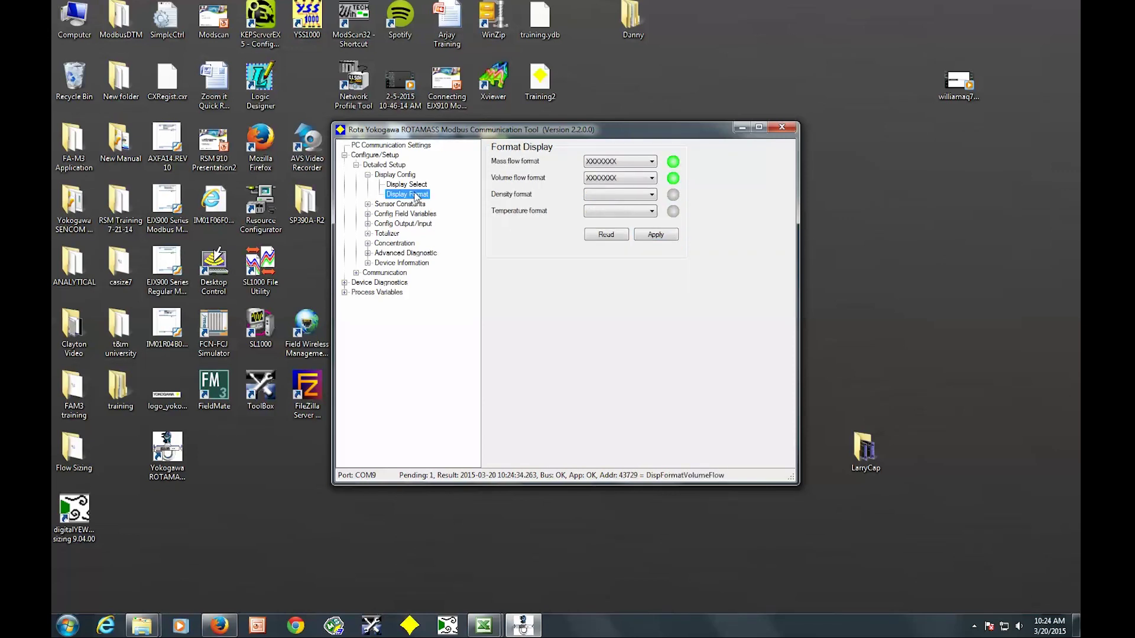
Review the Sensor Constants pages: Sensor Model, Mass flow and Density
click(367, 204)
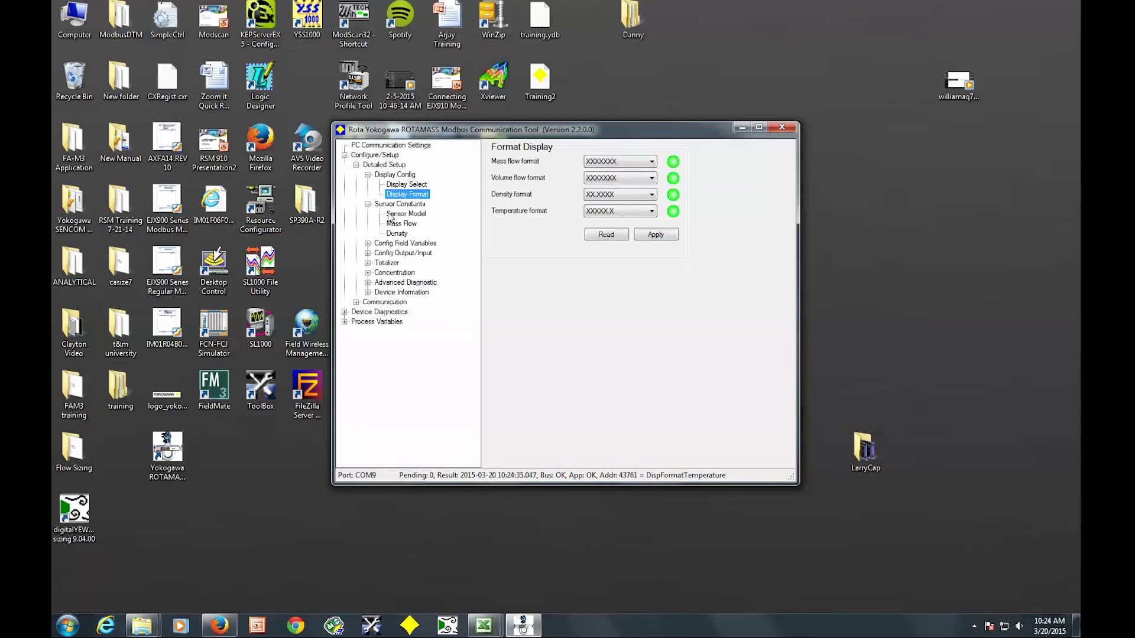
click(405, 215)
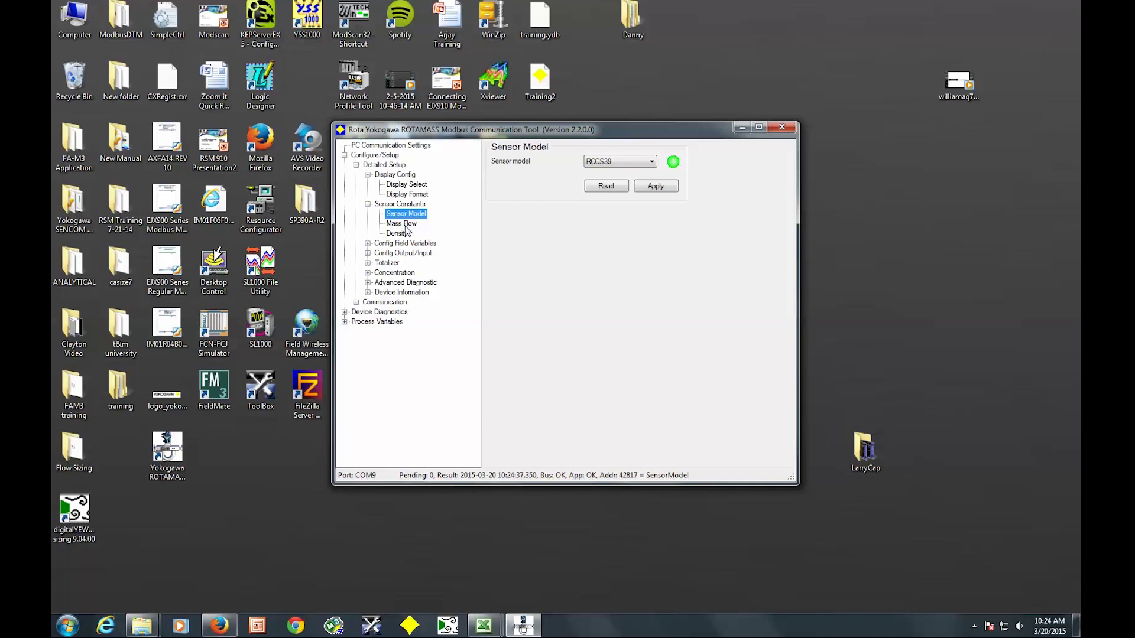
click(402, 224)
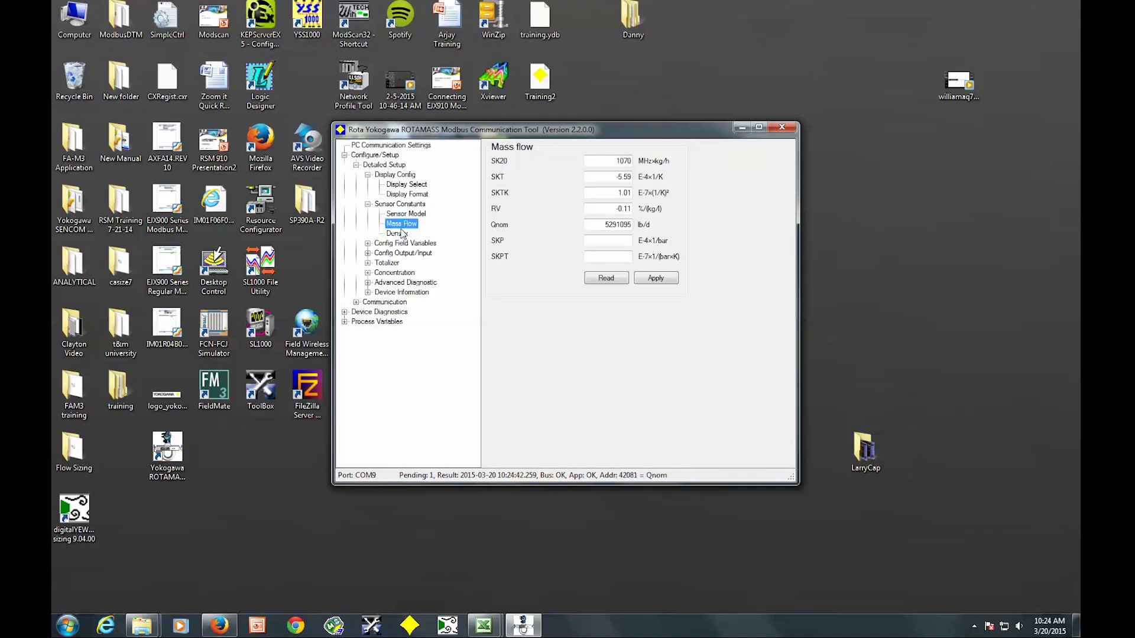
click(398, 234)
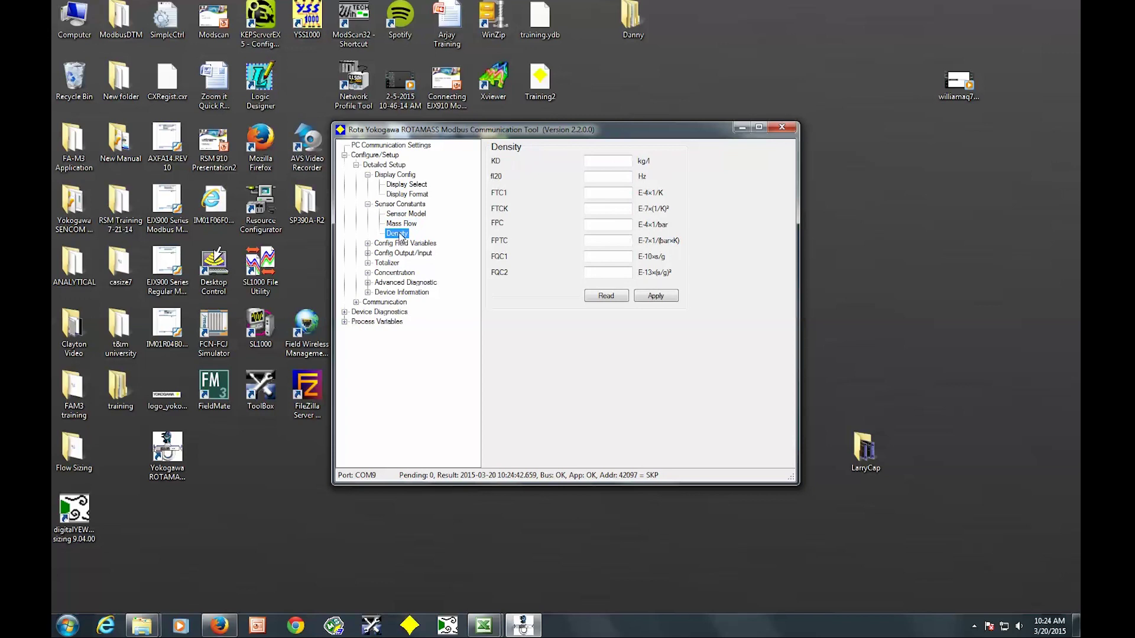
Review Unit Overview and the common Mass Flow settings under Config Field Variables
click(367, 243)
click(407, 253)
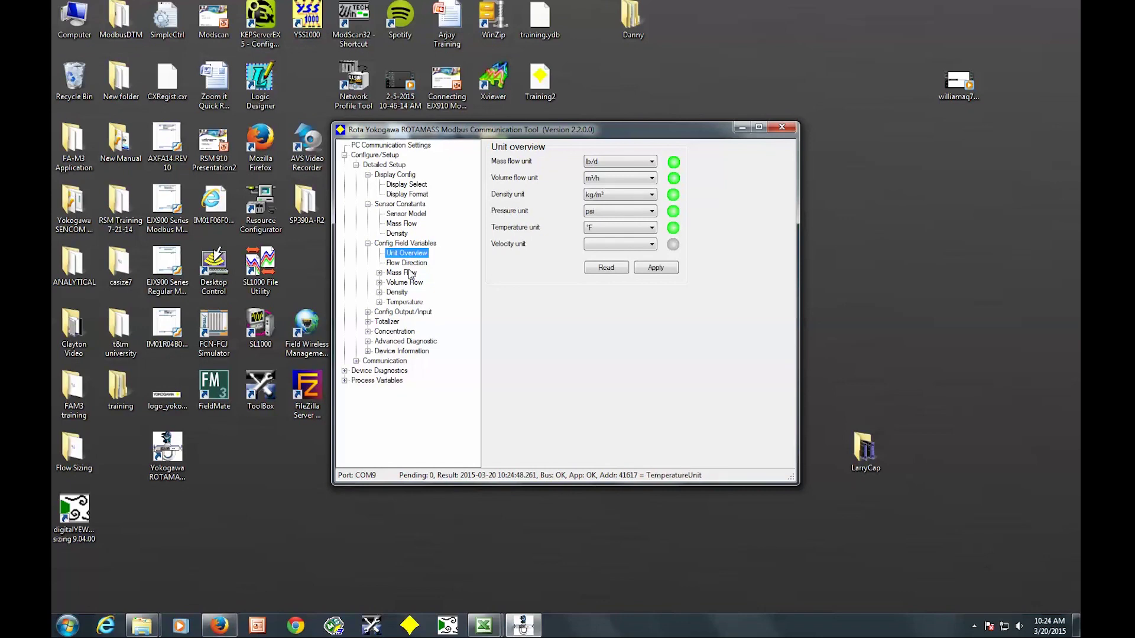
click(378, 272)
click(410, 281)
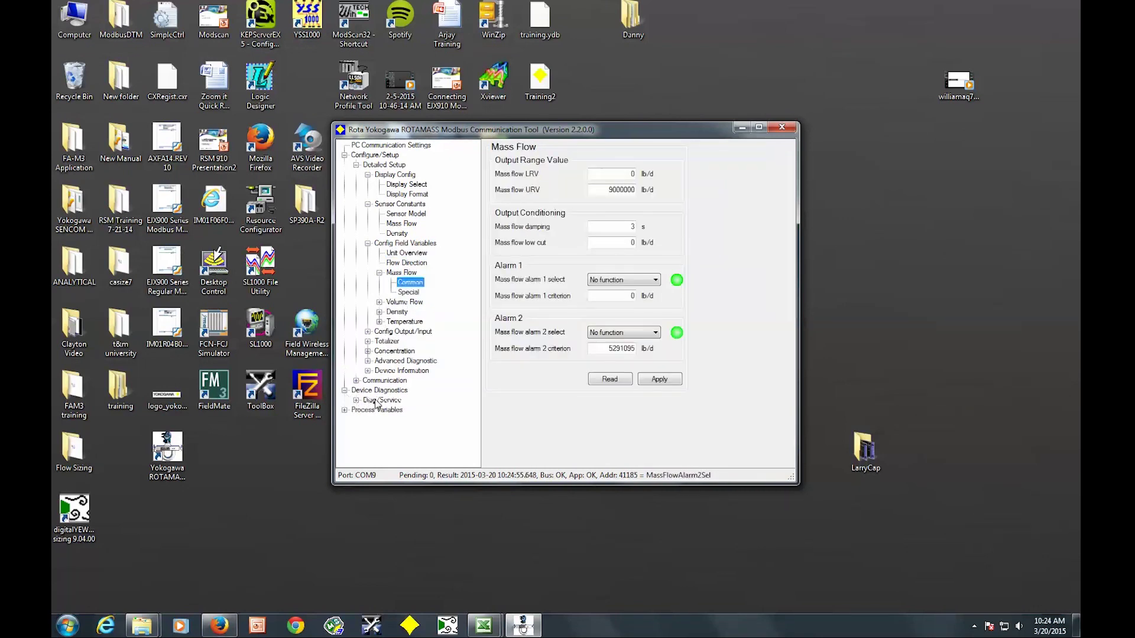
click(378, 400)
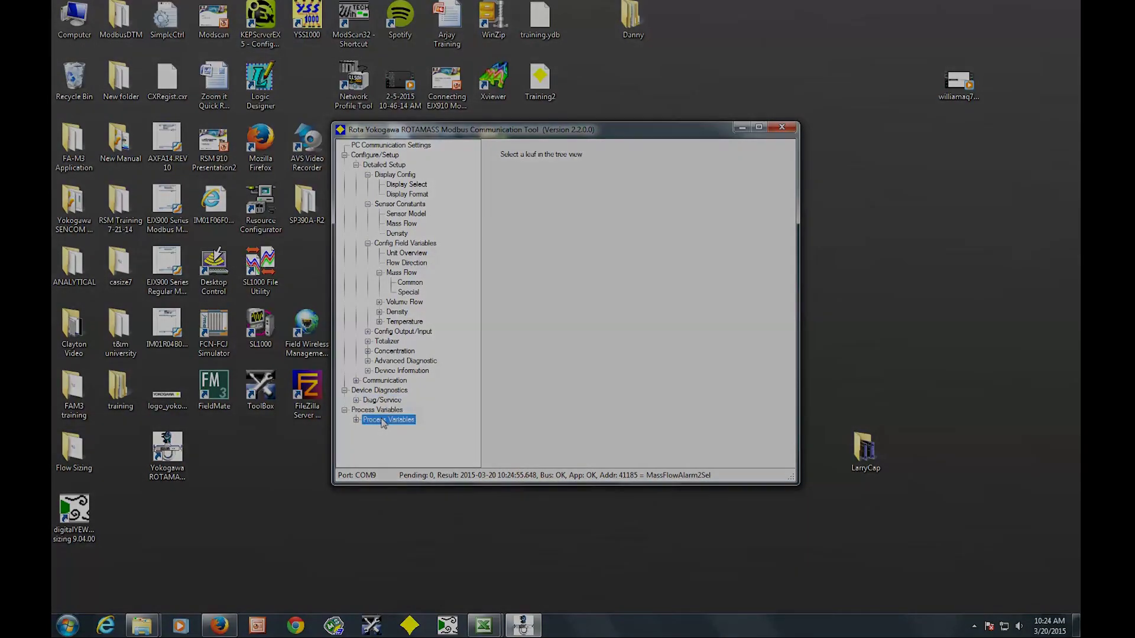